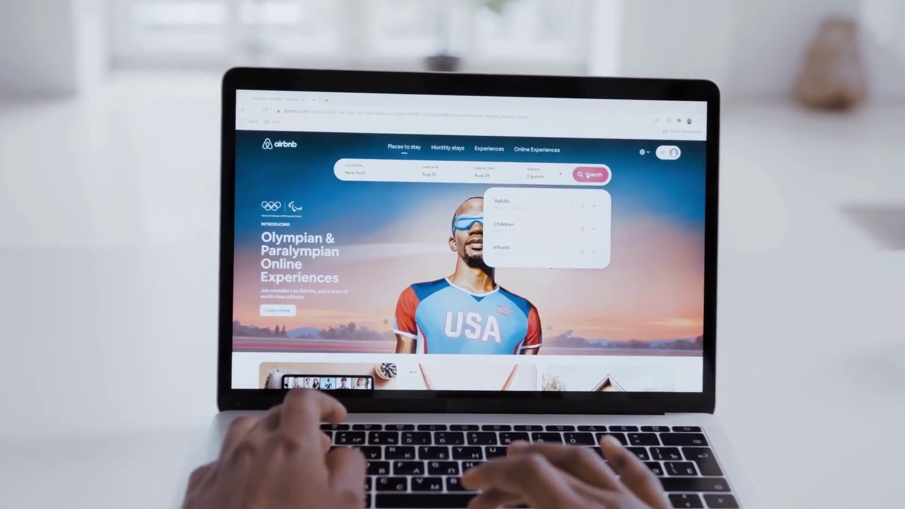
Step: Set the heading width to 1190 and place a copy of the hero paragraph below it
click(589, 172)
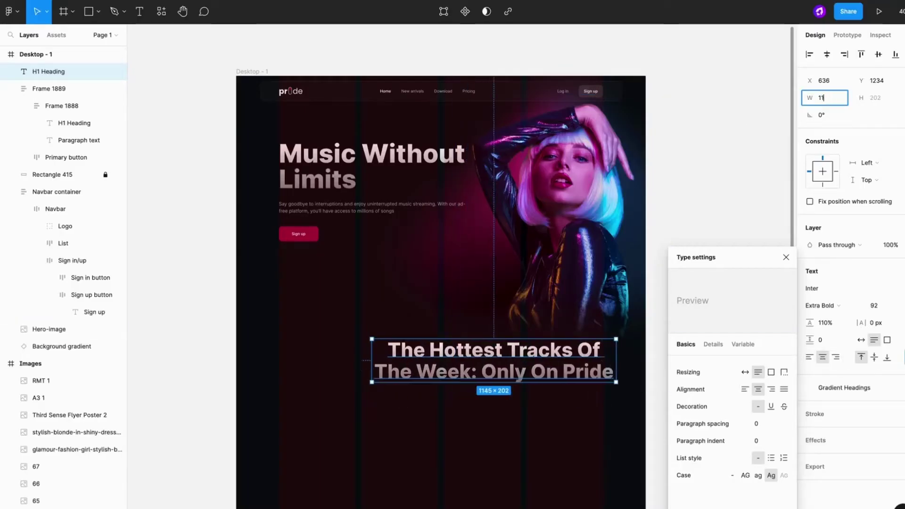
text(90)
key(Return)
scroll(477, 243, down, 1)
scroll(477, 242, left, 1)
click(425, 181)
drag(425, 180, 508, 377)
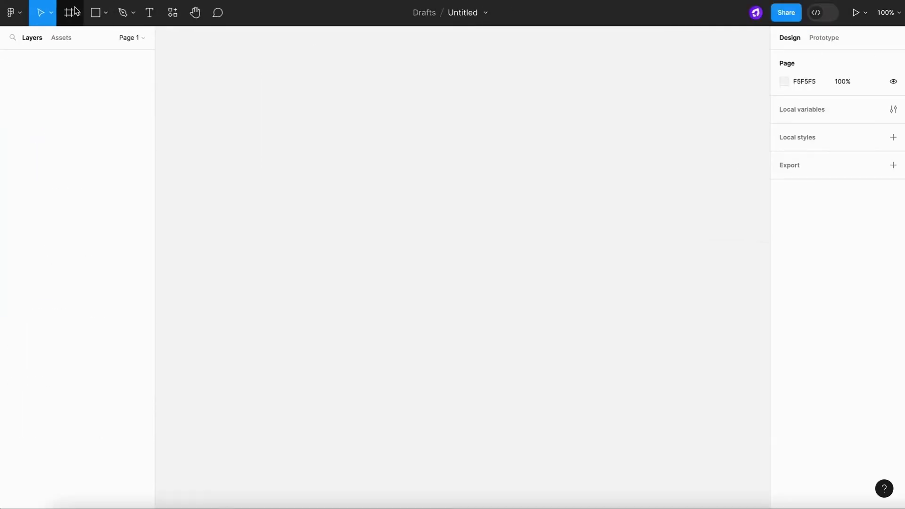
Step: Add a 1512×982 MacBook Pro 14" frame holding a 'This is Text' text layer
click(75, 14)
click(72, 41)
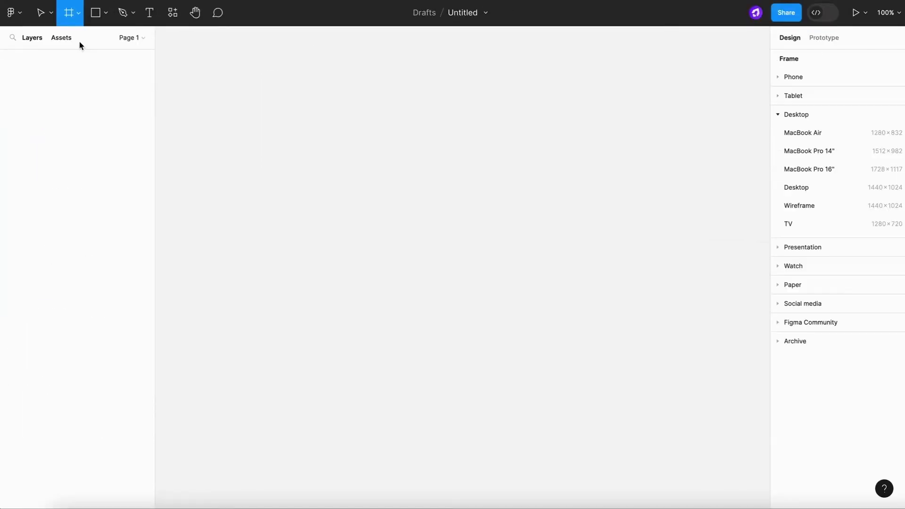
click(780, 84)
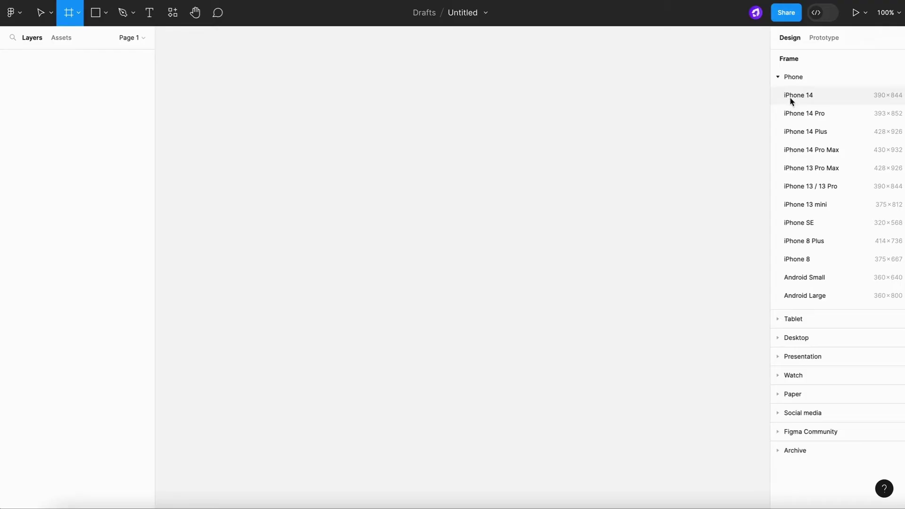
click(786, 345)
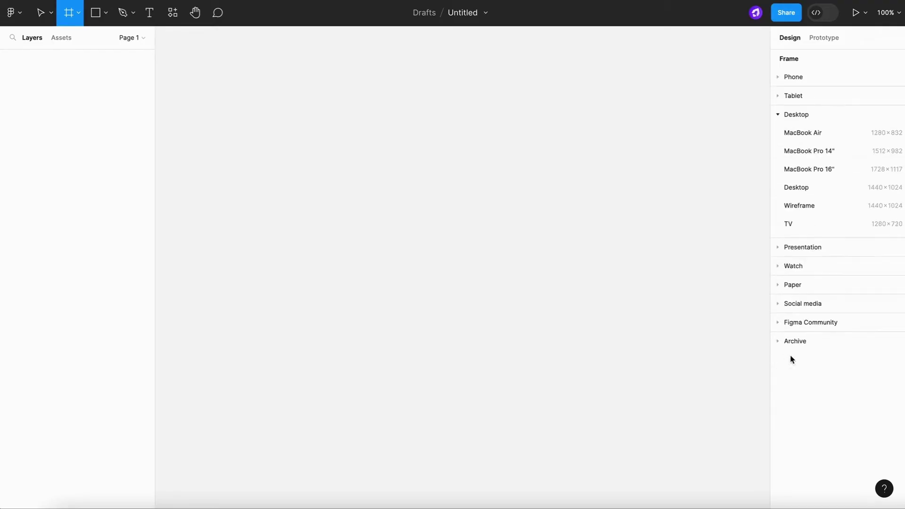
click(823, 151)
scroll(411, 211, down, 3)
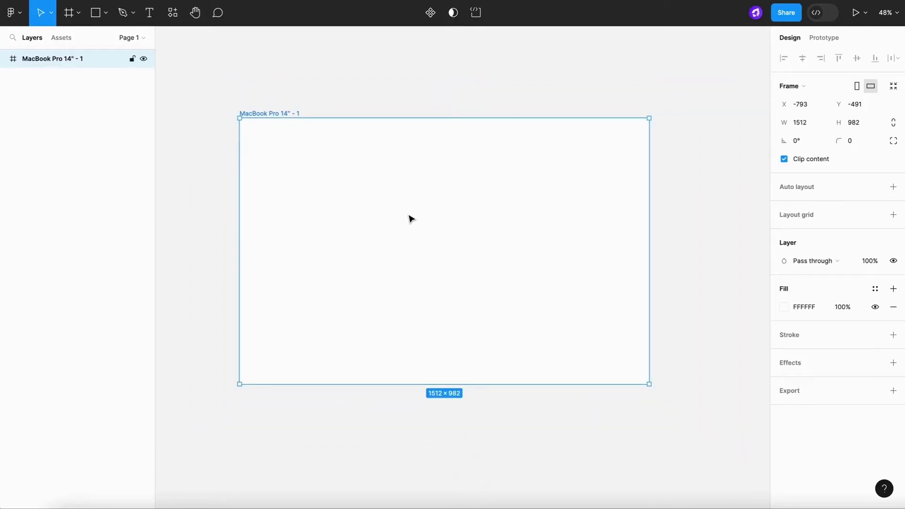
click(278, 155)
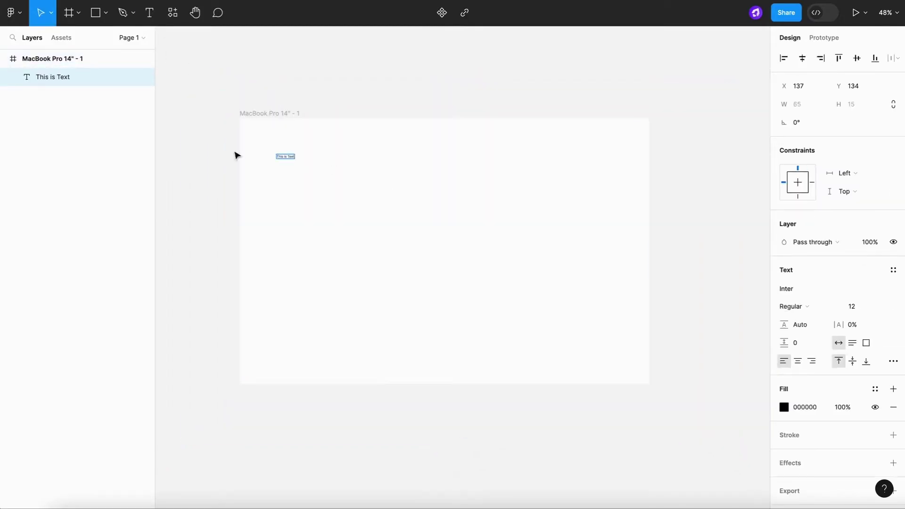
Step: Set the first card's Add to basket button corner radius to 24
scroll(259, 165, up, 5)
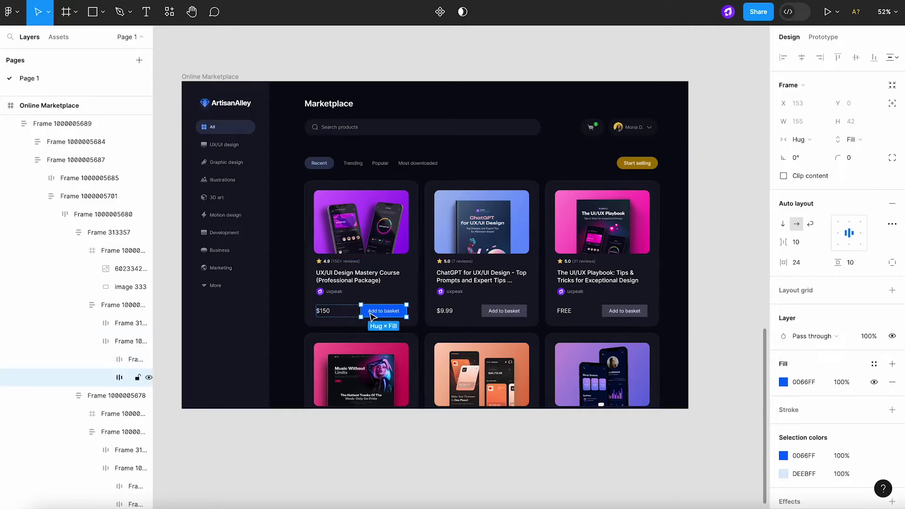
drag(838, 163, 16, 165)
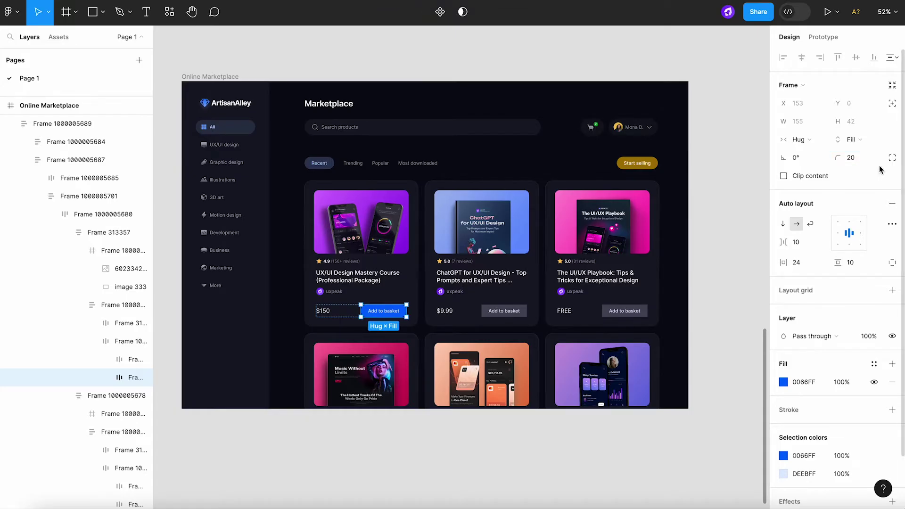
click(857, 159)
text(24)
key(Return)
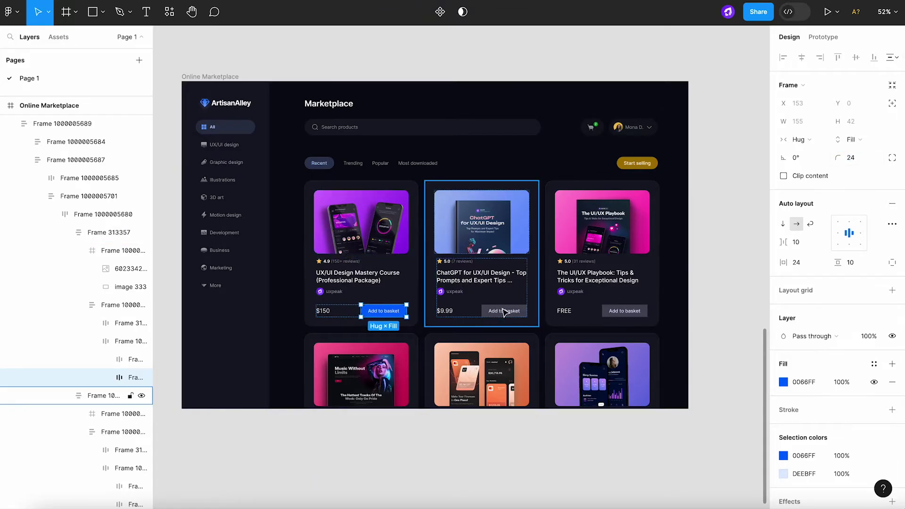
Step: Select the second card's Add to basket button and enter its label text
click(504, 312)
double_click(505, 311)
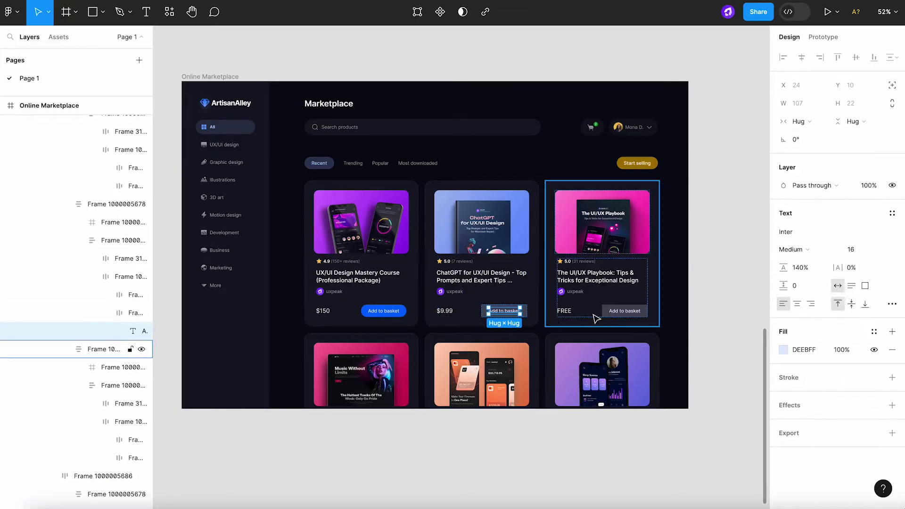
scroll(536, 314, up, 3)
scroll(535, 314, down, 1)
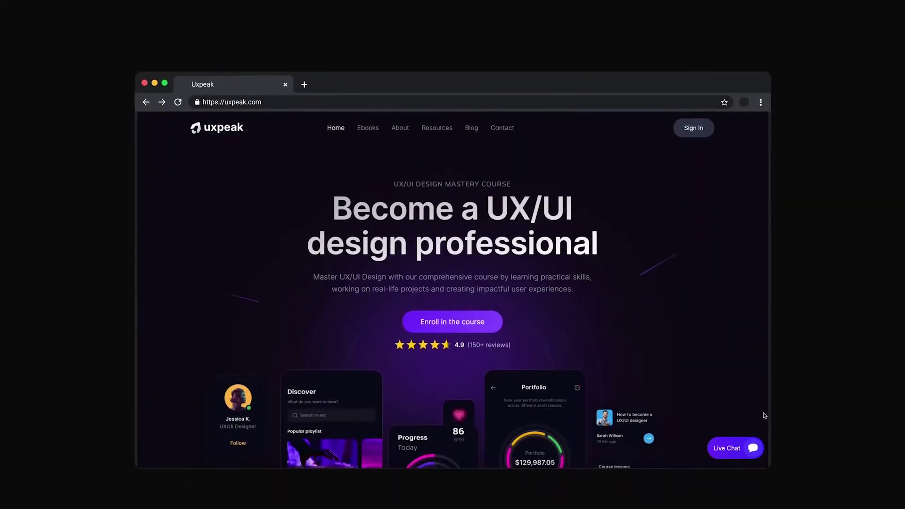
scroll(766, 401, down, 1)
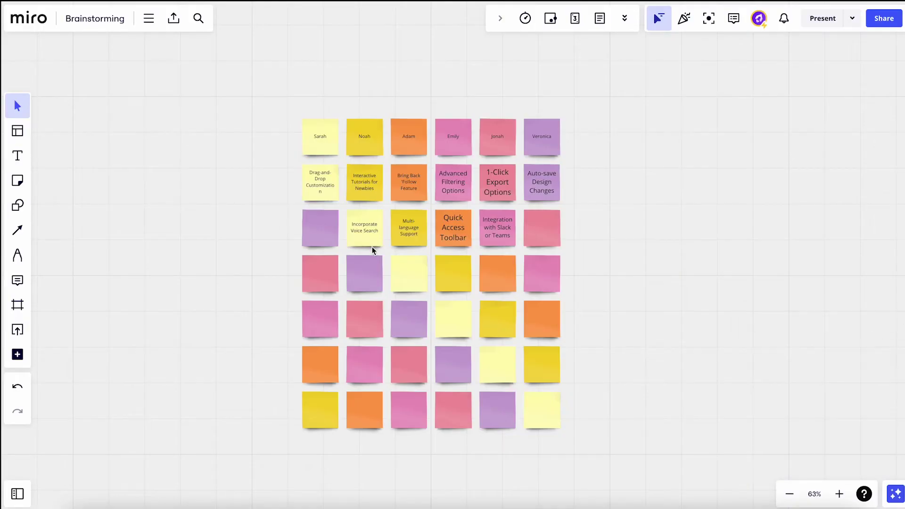
Step: Type 'Auto' into the empty purple sticky note
double_click(328, 228)
text(Auto)
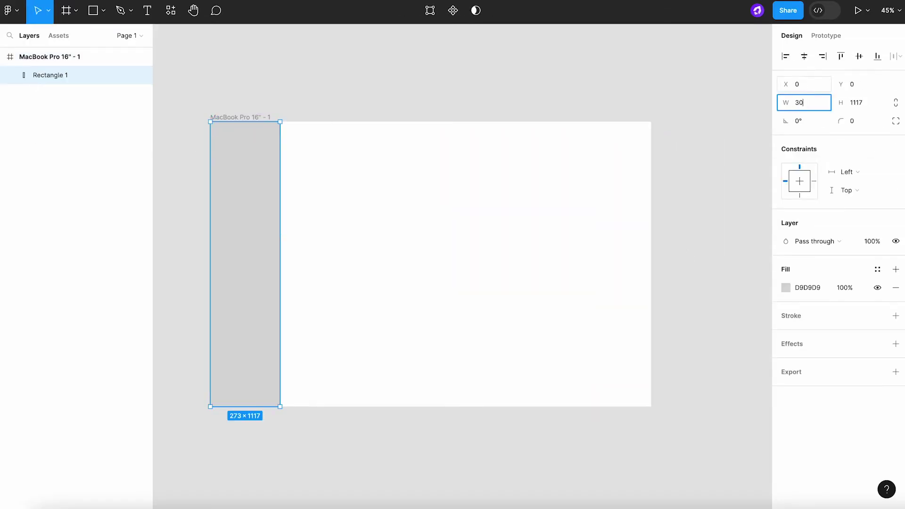
Step: Draw the gray card background and light grey text bars spanning the card width
click(311, 98)
key(r)
mouse_move(319, 200)
mouse_down()
mouse_move(396, 293)
mouse_move(420, 344)
mouse_up()
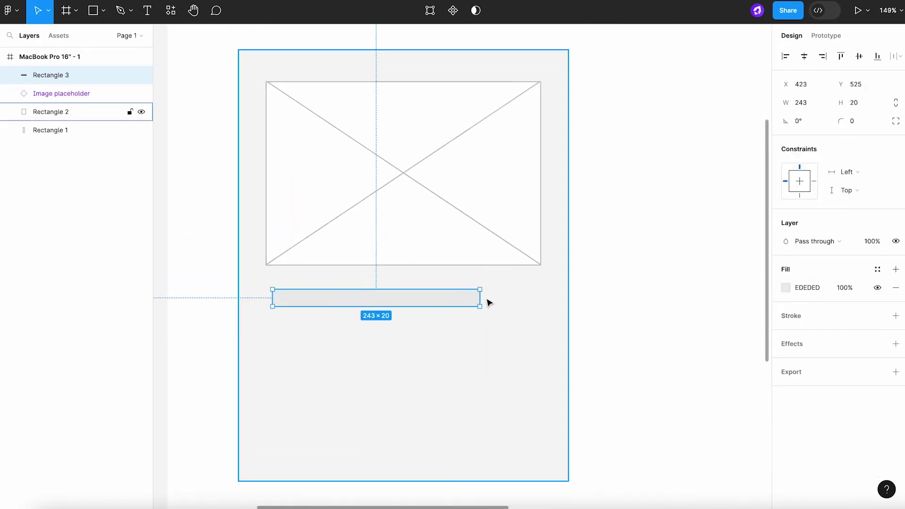
mouse_move(264, 307)
mouse_down()
mouse_move(368, 324)
mouse_move(395, 359)
mouse_move(541, 336)
mouse_up()
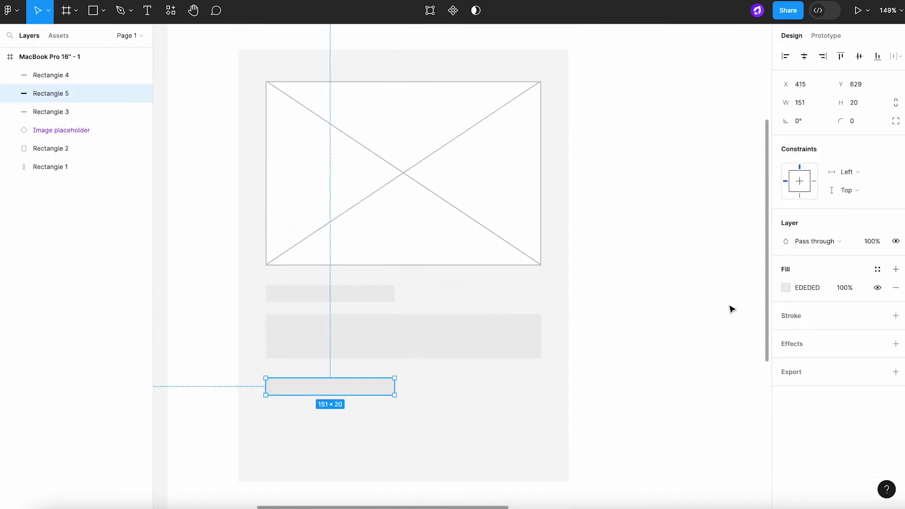
click(807, 288)
drag(266, 417, 310, 460)
click(343, 390)
Step: Add an 888888 button bar at the card bottom and place a copied card beside it
drag(344, 390, 550, 259)
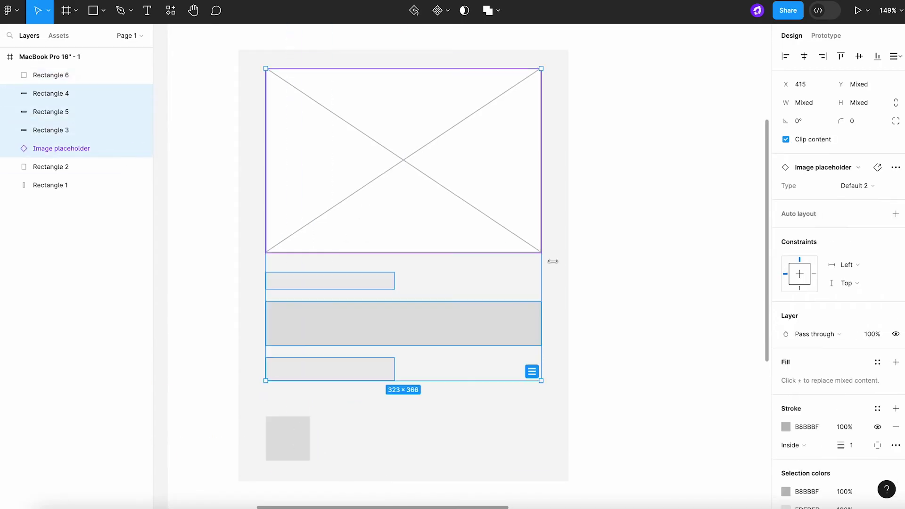
drag(423, 336, 422, 422)
drag(264, 434, 398, 433)
click(786, 288)
text(888888)
key(Return)
scroll(571, 423, down, 5)
click(570, 423)
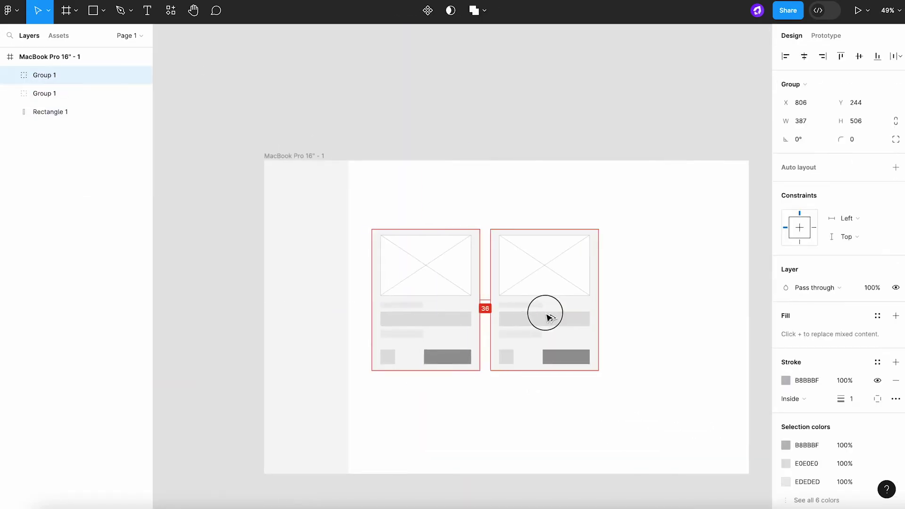
drag(544, 313, 644, 290)
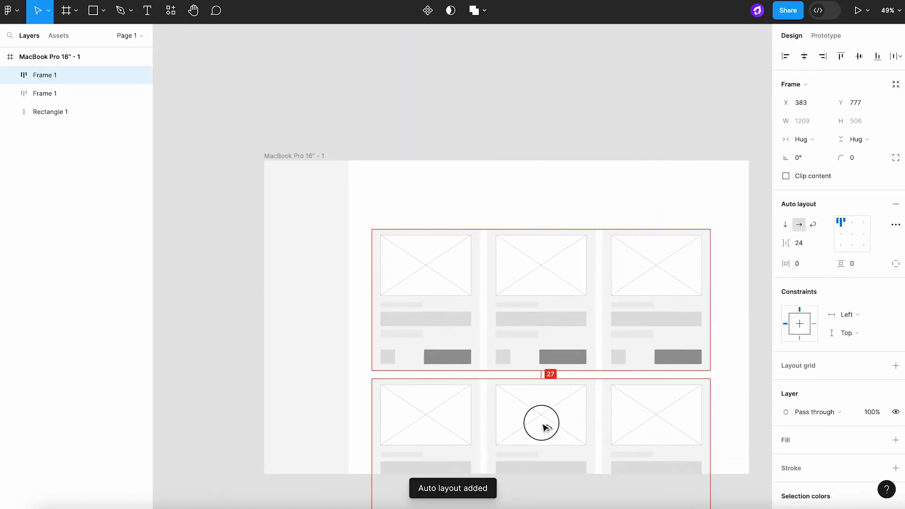
key(Escape)
Step: Build the sidebar list from icon-and-label rows stacked in vertical auto layout
drag(556, 247, 305, 243)
scroll(305, 243, up, 3)
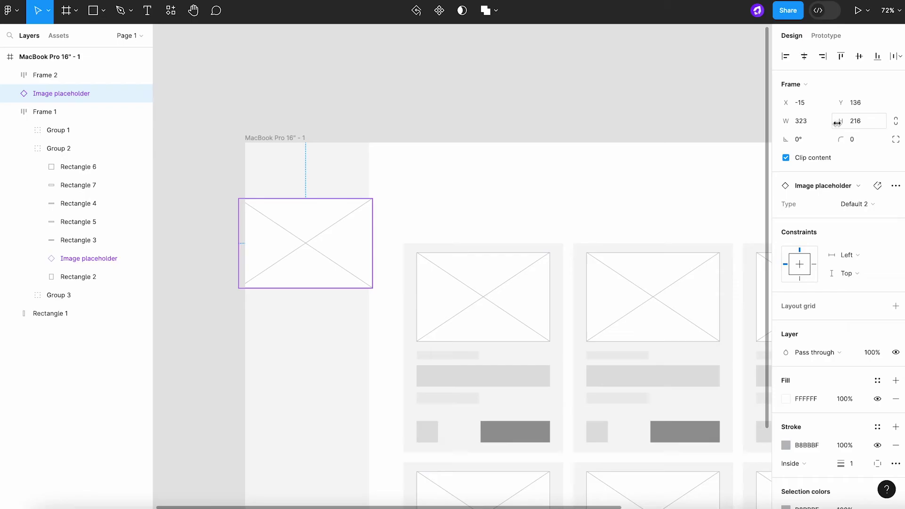
drag(372, 287, 242, 203)
drag(448, 397, 354, 344)
scroll(330, 217, up, 5)
key(shift+a)
key(ctrl+d)
key(ctrl+d)
key(ctrl+d)
key(ctrl+d)
scroll(378, 421, down, 3)
key(shift+a)
key(Escape)
scroll(754, 307, down, 3)
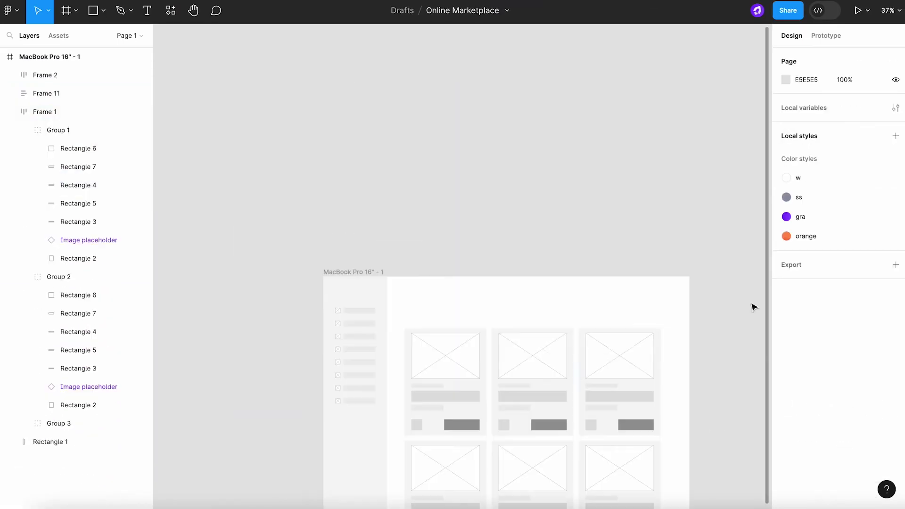
Step: Draw a page title bar above the cards and duplicate it
key(ctrl+v)
scroll(449, 313, down, 3)
drag(545, 312, 445, 398)
scroll(401, 306, down, 3)
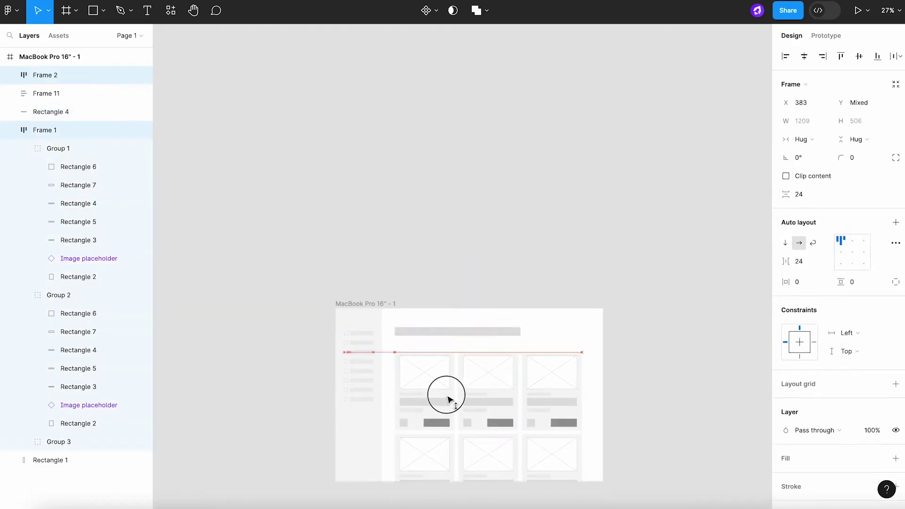
key(Escape)
scroll(445, 398, up, 2)
scroll(412, 302, up, 3)
key(ctrl+d)
scroll(413, 302, down, 3)
key(Escape)
scroll(425, 309, up, 2)
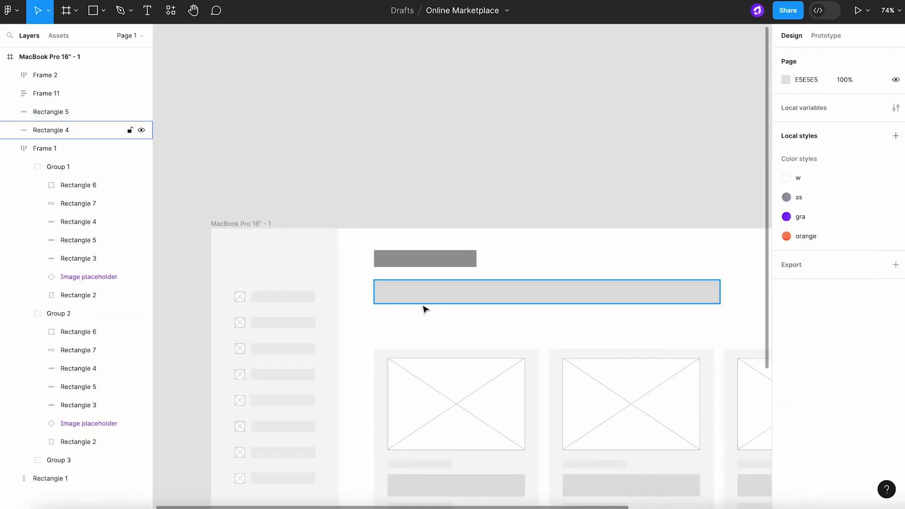
scroll(407, 336, up, 2)
Step: Draw small filter chip rectangles in a row of four and paste a copy over the search bar
key(r)
mouse_move(379, 328)
mouse_down()
mouse_move(407, 336)
mouse_move(390, 336)
mouse_up()
key(ctrl+d)
key(ctrl+d)
key(ctrl+d)
key(Escape)
scroll(404, 317, down, 3)
key(ctrl+v)
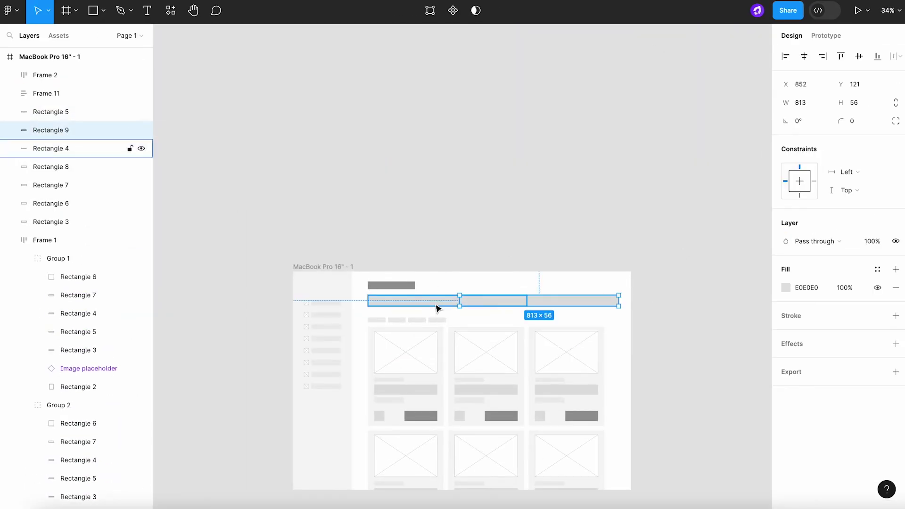
Step: Copy the card button placeholder, paste it, and narrow it below the header bars
ctrl+click(501, 416)
key(ctrl+c)
key(ctrl+v)
scroll(503, 420, up, 3)
drag(511, 317, 539, 318)
key(Escape)
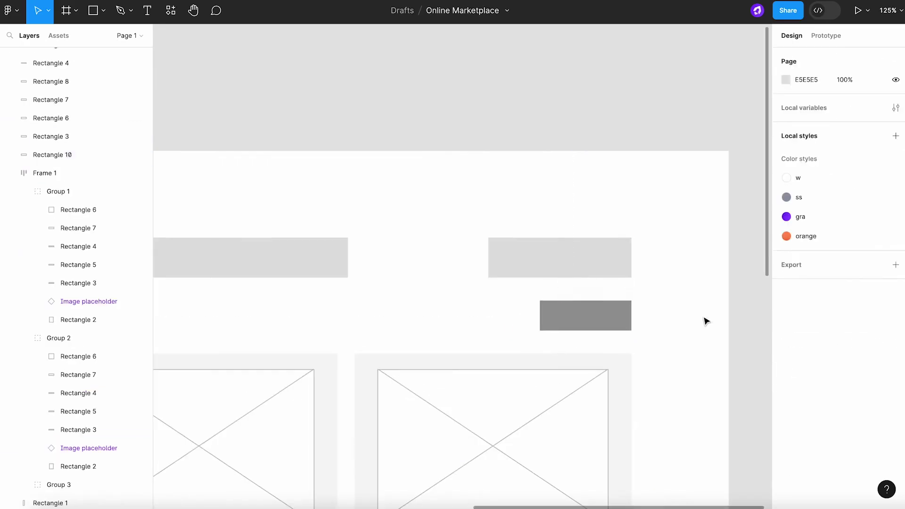
scroll(706, 319, down, 3)
Step: Wrap the tab placeholder row in auto layout and drag a button copy to the top right
click(636, 369)
drag(688, 317, 427, 323)
scroll(653, 325, up, 3)
key(shift+a)
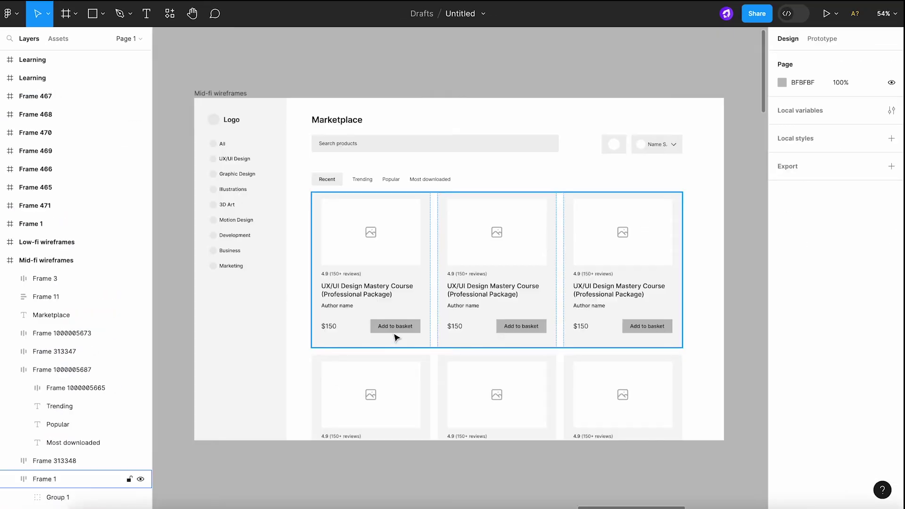
click(396, 334)
drag(396, 334, 661, 177)
Step: Relabel the copied button 'Start selling' and wrap it with the tabs row in auto layout
double_click(661, 177)
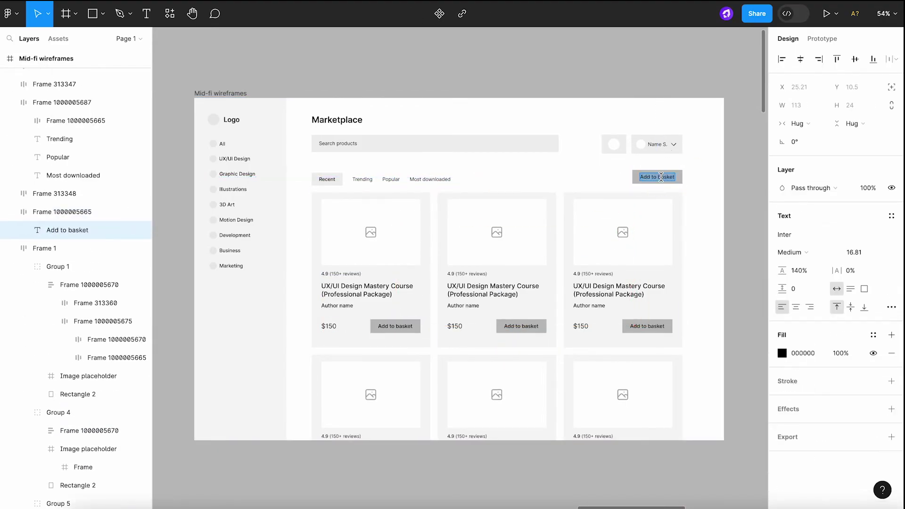
click(666, 178)
shift+click(374, 177)
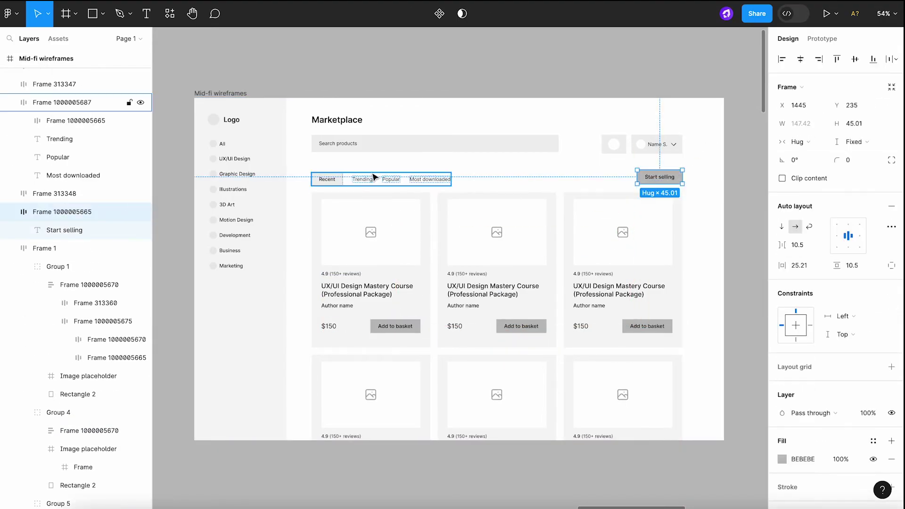
key(shift+a)
click(397, 250)
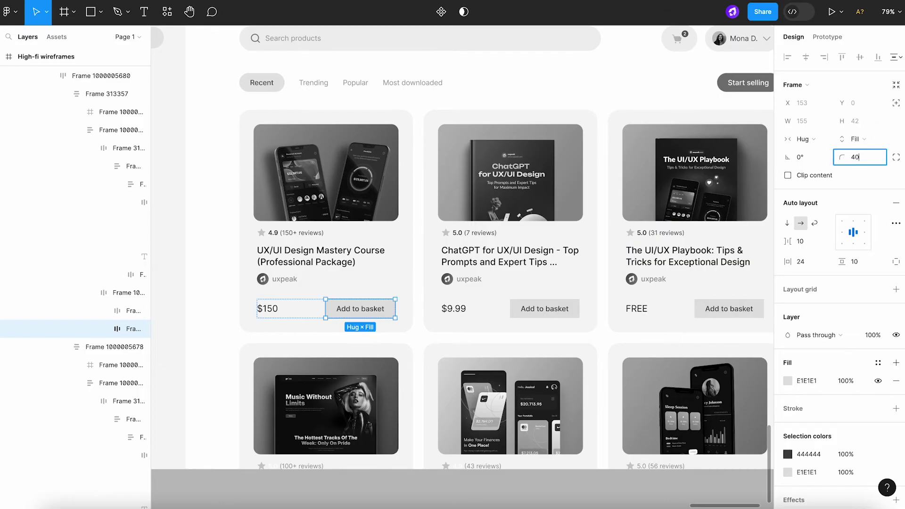
Step: Select the card's title block along with the second and third cards' price and button rows
click(357, 284)
scroll(357, 285, down, 4)
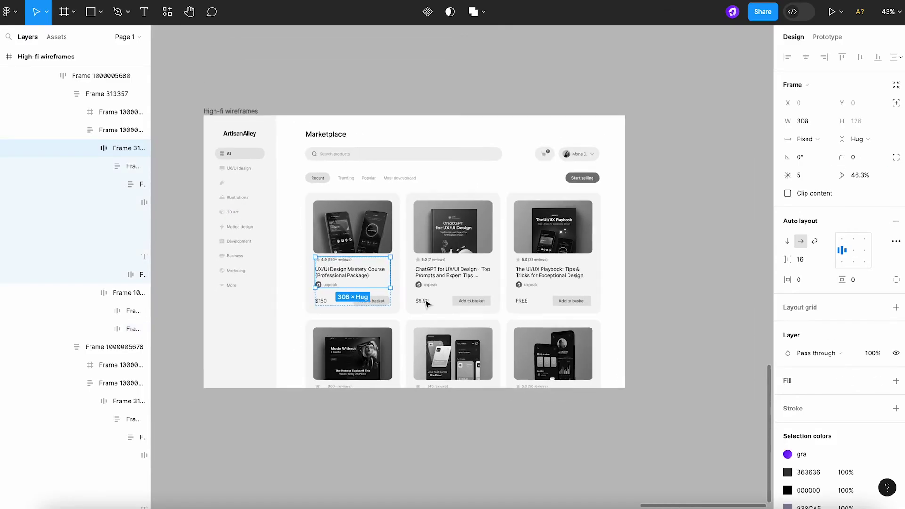
click(481, 302)
shift+click(563, 301)
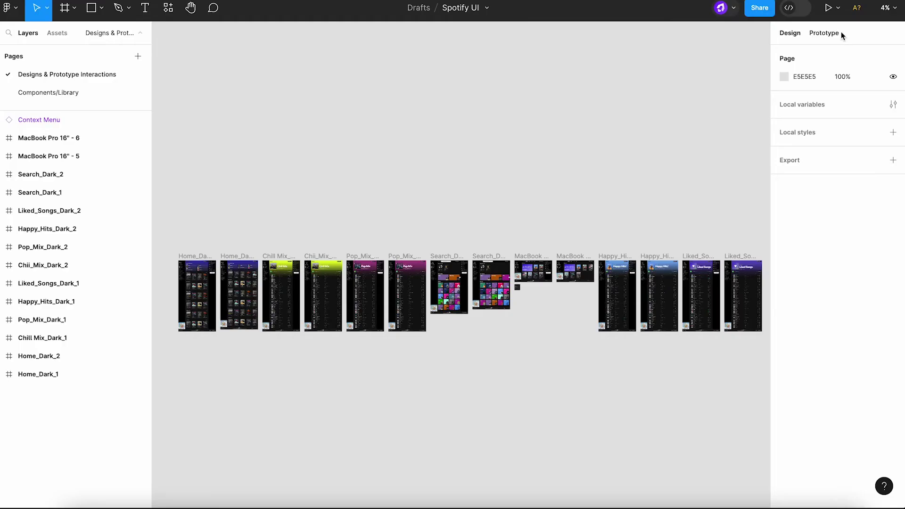
Step: Show prototype connections and open Your Library's On click interaction to MacBook Pro 16" - 5
click(840, 32)
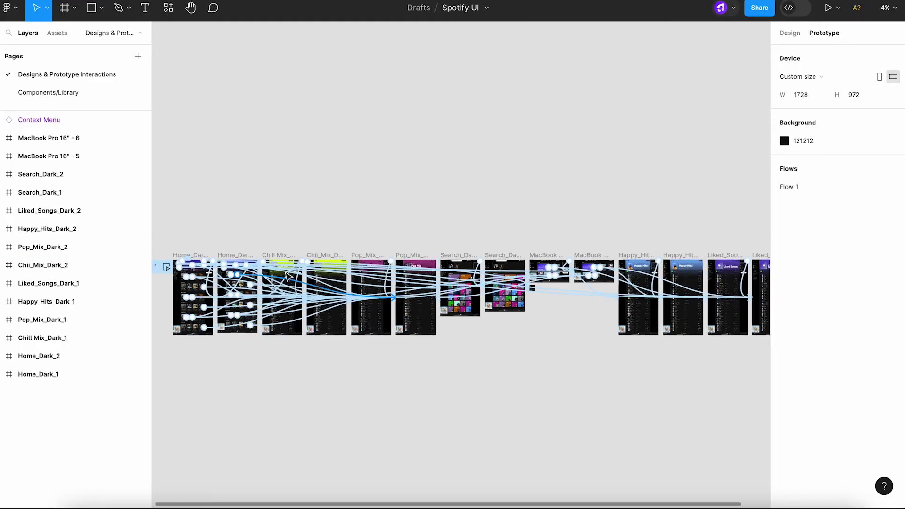
scroll(287, 276, up, 5)
click(216, 245)
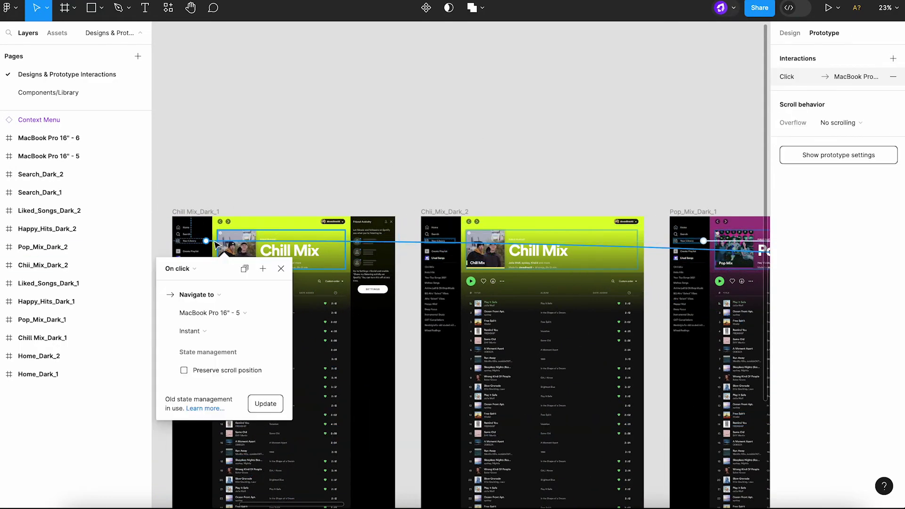
scroll(184, 245, up, 5)
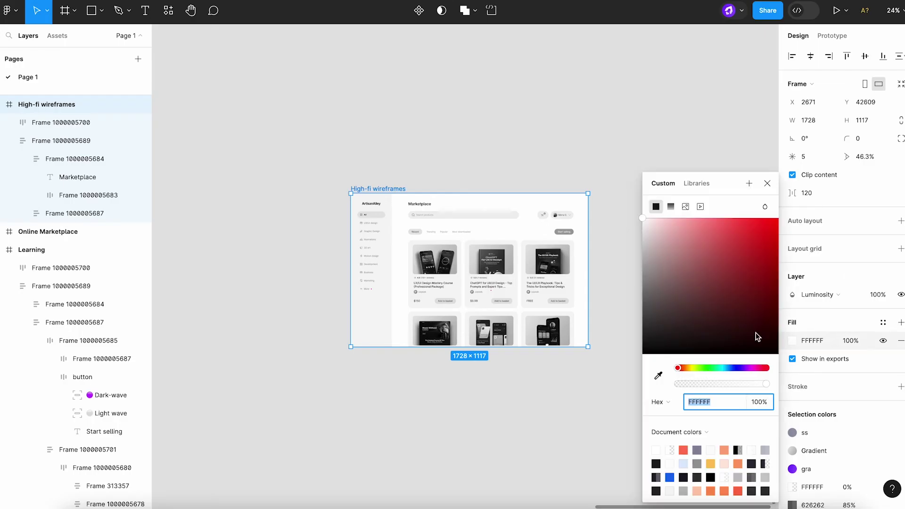
Step: Set the marketplace frame fill to the dark 414750
text(414750)
key(Return)
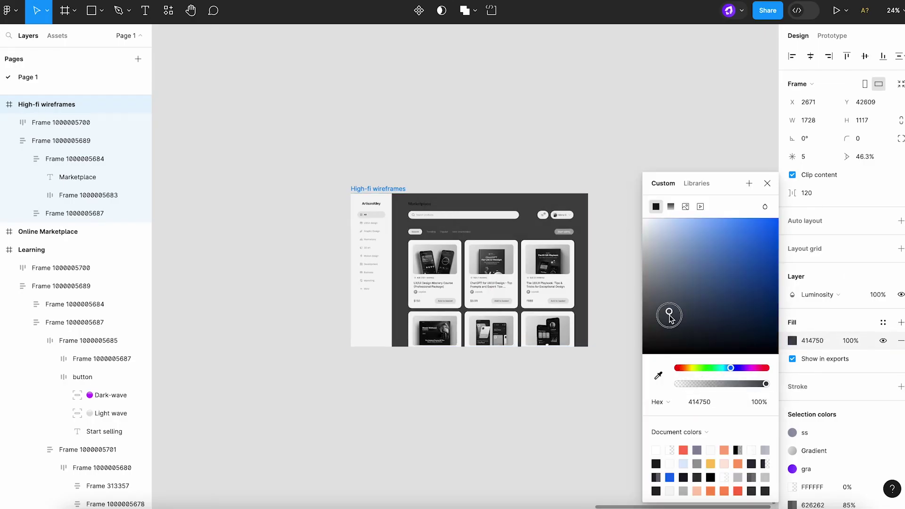
drag(669, 317, 643, 348)
Step: Recolour the sidebar background rectangle blue and select the second and third Add to basket buttons
click(378, 323)
scroll(840, 283, down, 3)
double_click(377, 324)
click(793, 230)
click(736, 368)
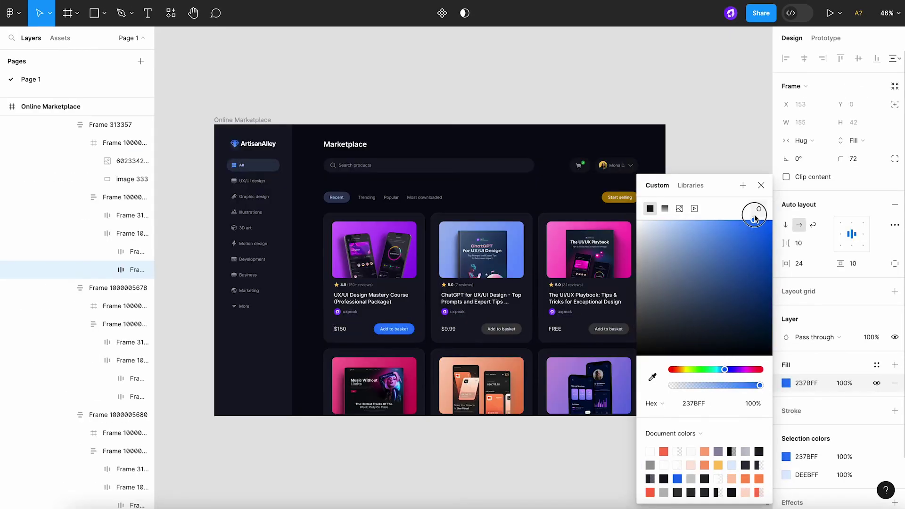
click(501, 329)
shift+click(608, 330)
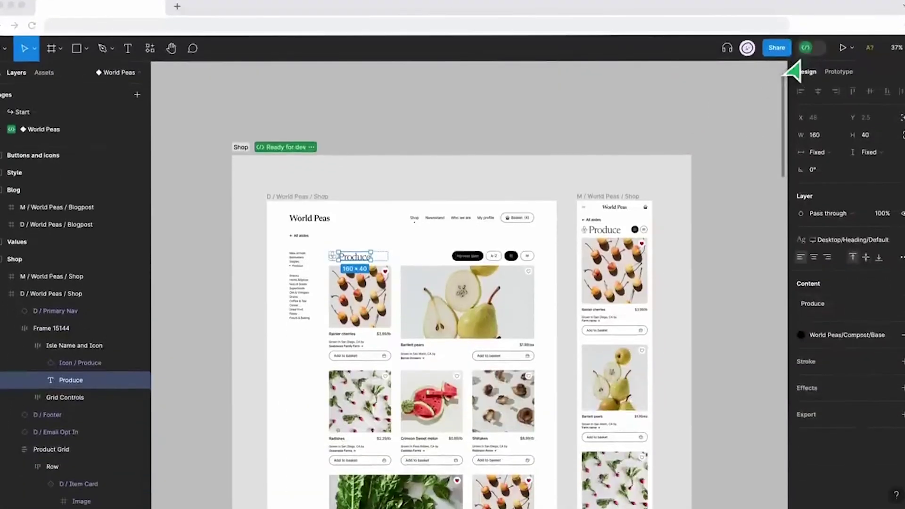
Step: Turn on Dev Mode and zoom around the Online Marketplace frame's dimension labels and sticky notes
click(807, 47)
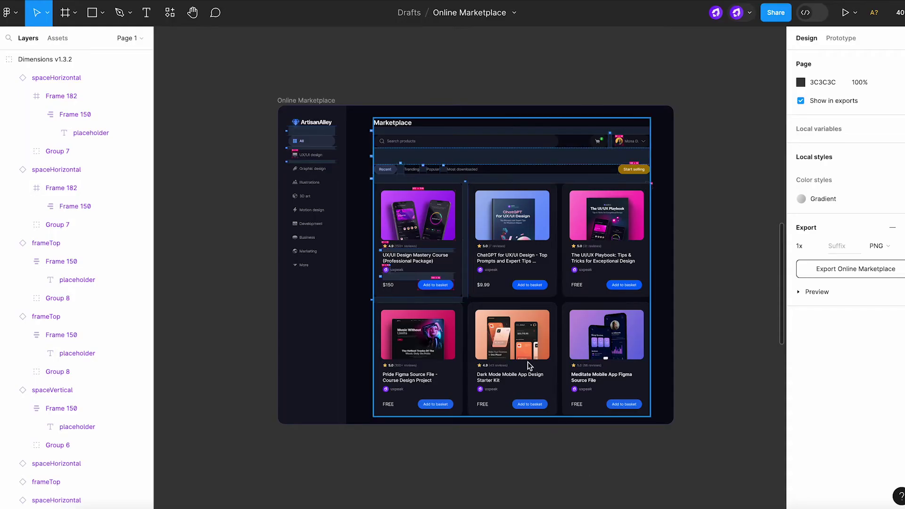
scroll(429, 224, up, 6)
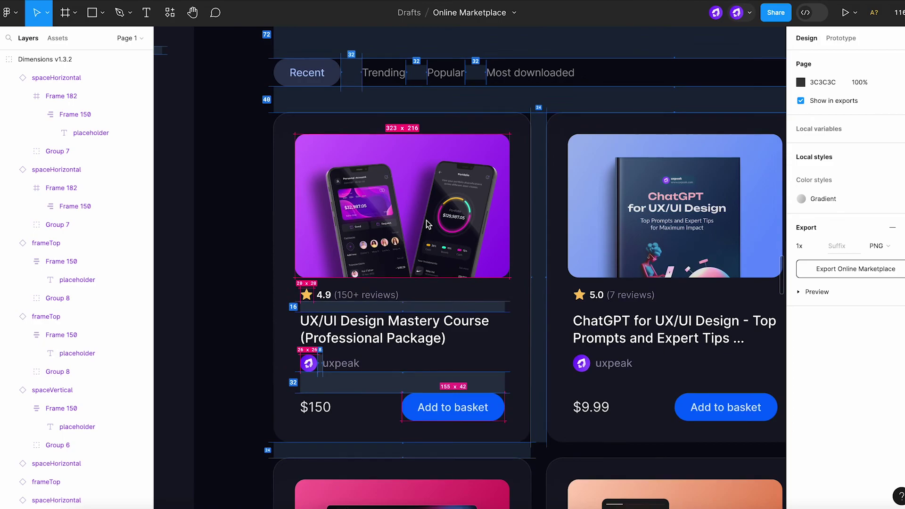
scroll(426, 224, up, 3)
scroll(426, 224, up, 3)
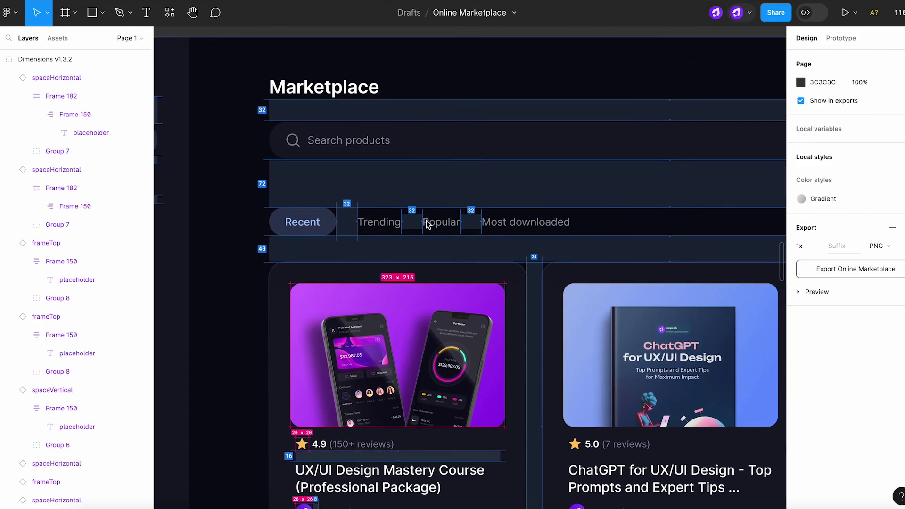
scroll(426, 224, up, 1)
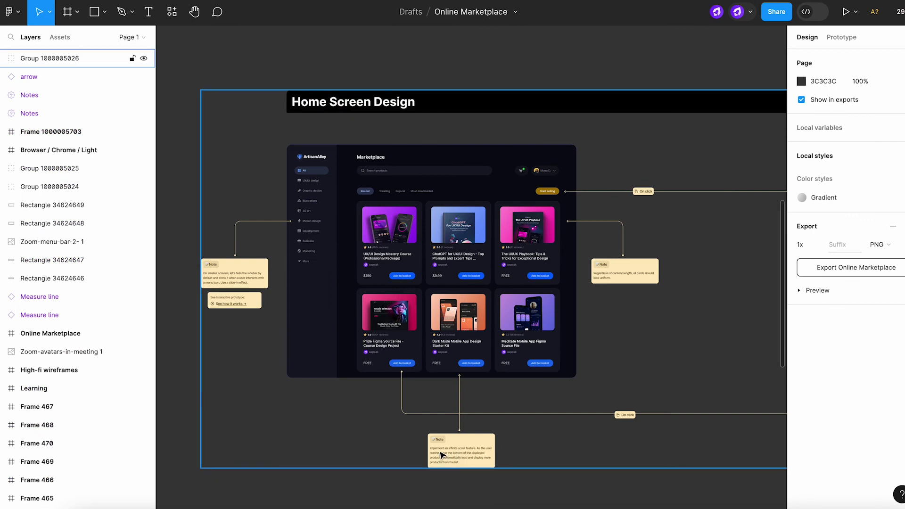
scroll(443, 455, up, 10)
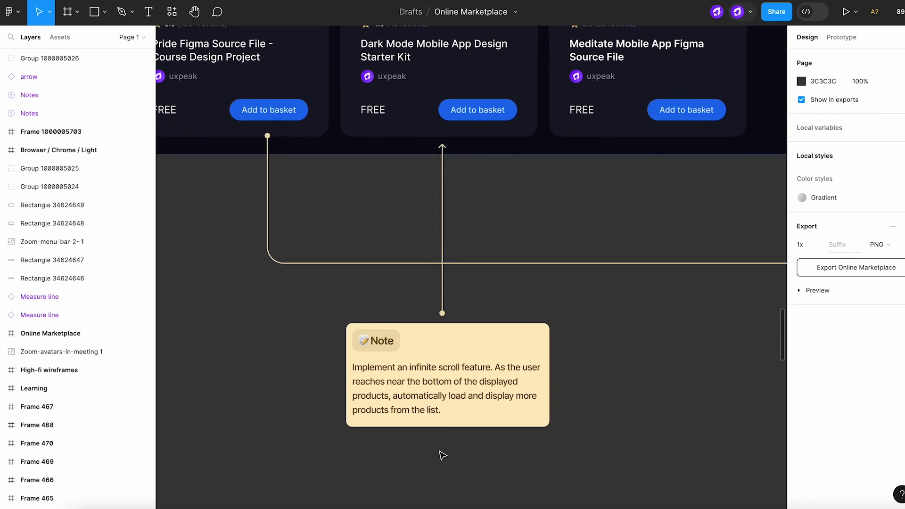
scroll(442, 455, down, 8)
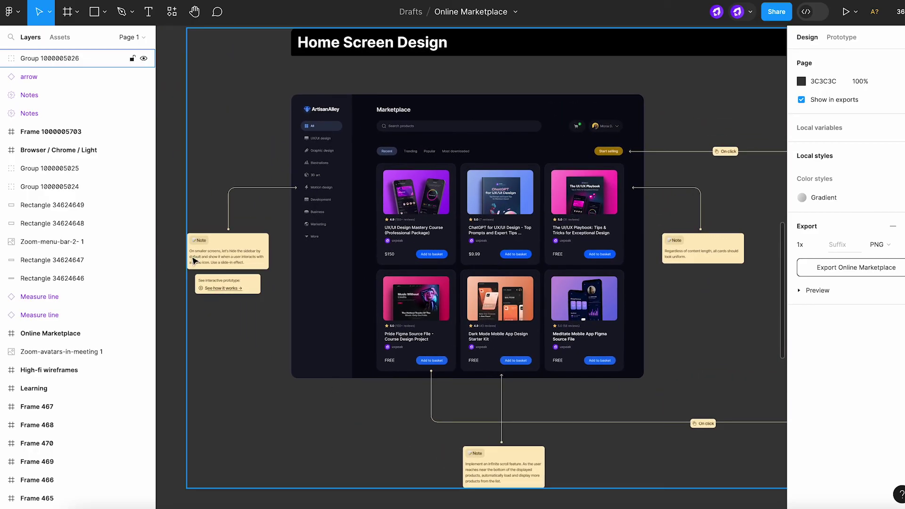
scroll(191, 257, up, 8)
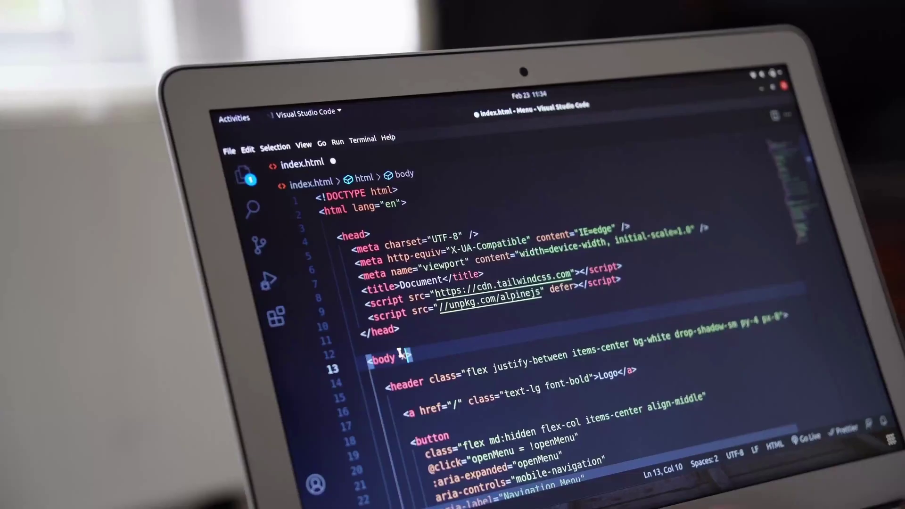
Step: Add ="{}" after x-data on the body tag with the caret inside the braces
text(=")
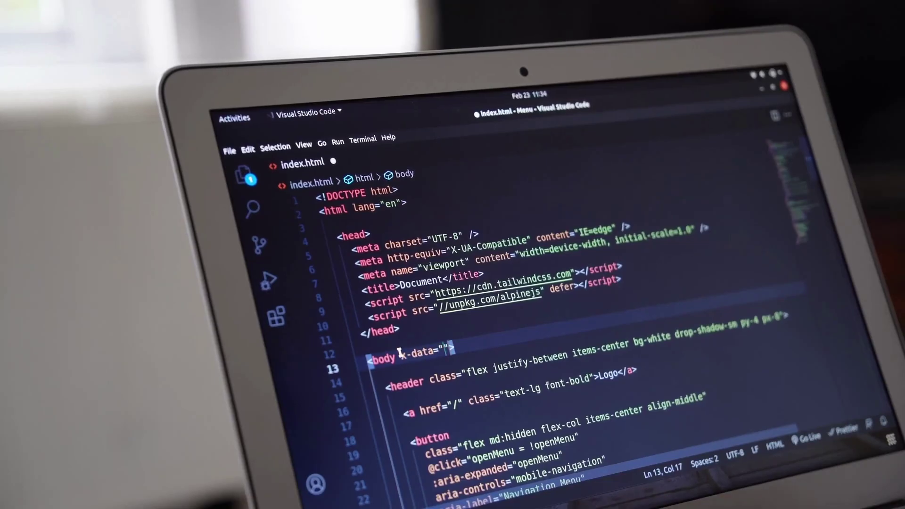
text({})
key(Left)
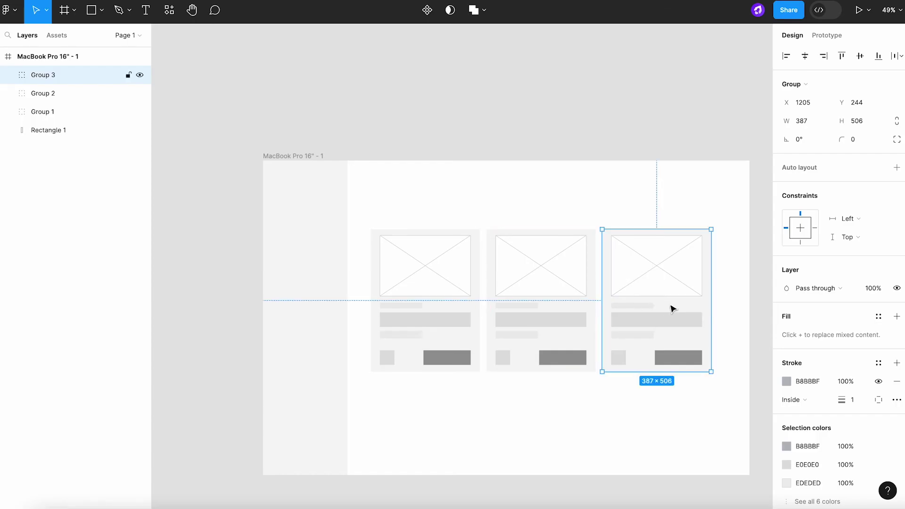
Step: Wrap card Groups 1–3 into an auto-layout Frame 1 row and duplicate it directly below
shift+click(528, 302)
shift+click(384, 292)
key(shift+a)
drag(555, 284, 548, 431)
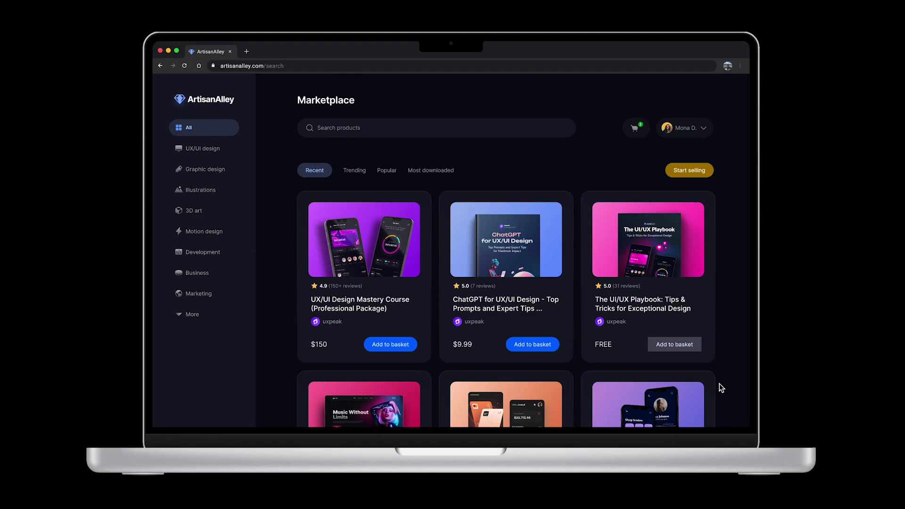
scroll(721, 387, down, 5)
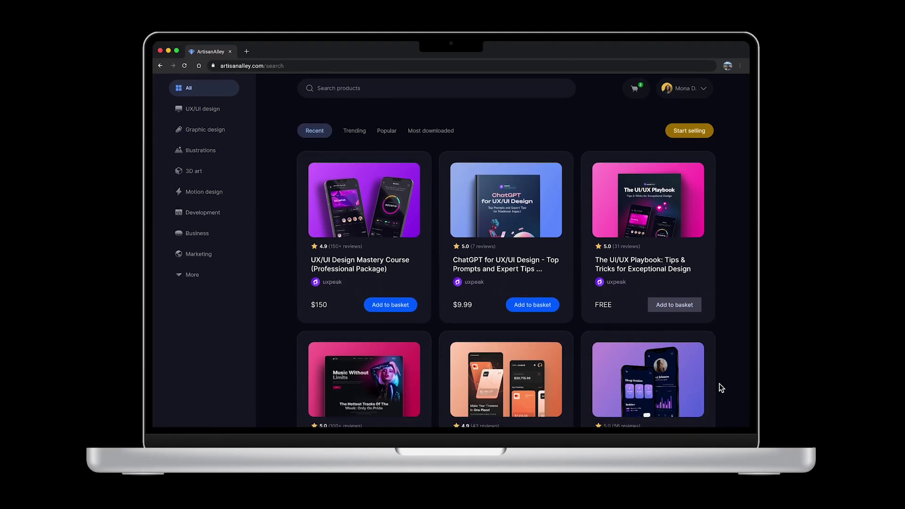